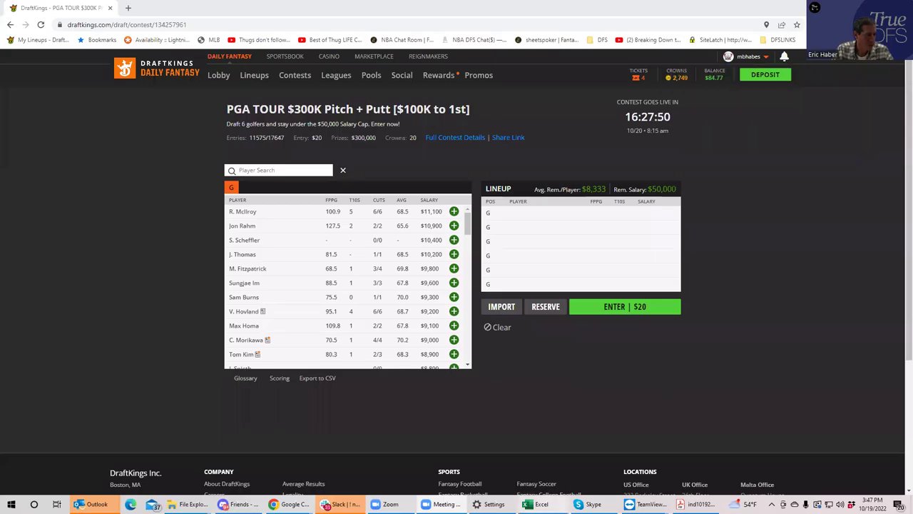
# Bring up the PGADK_Proj golfer salary projections workbook in Excel.
pyautogui.moveTo(537, 504)
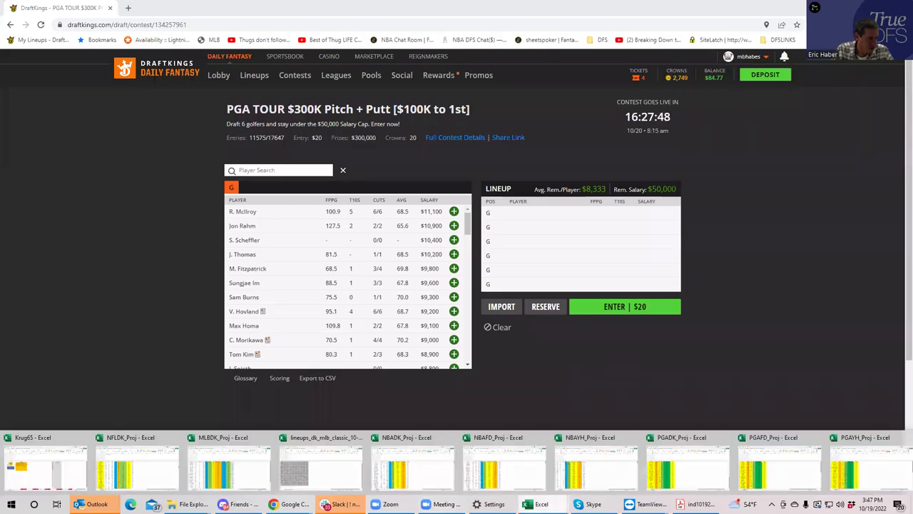
pyautogui.click(681, 462)
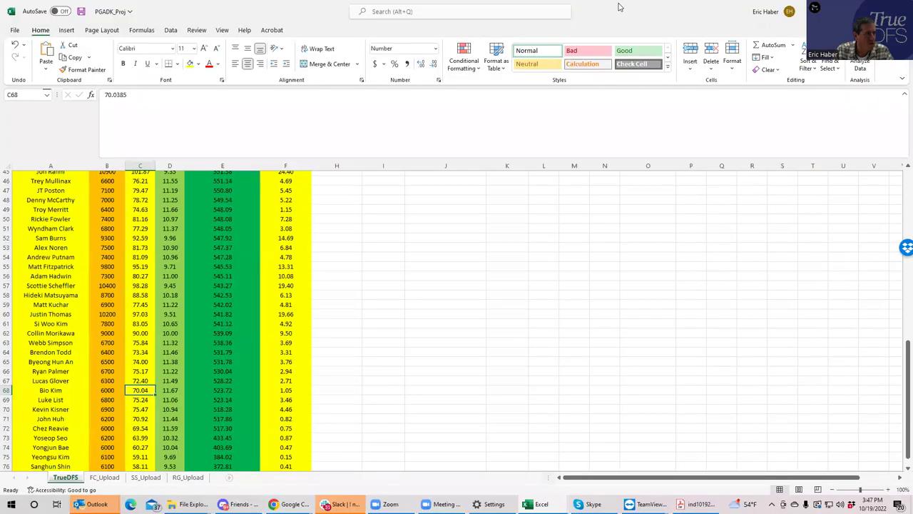
# Return to the empty DraftKings $300K Pitch + Putt lineup page in Chrome.
pyautogui.hotkey('alt', 'Tab')
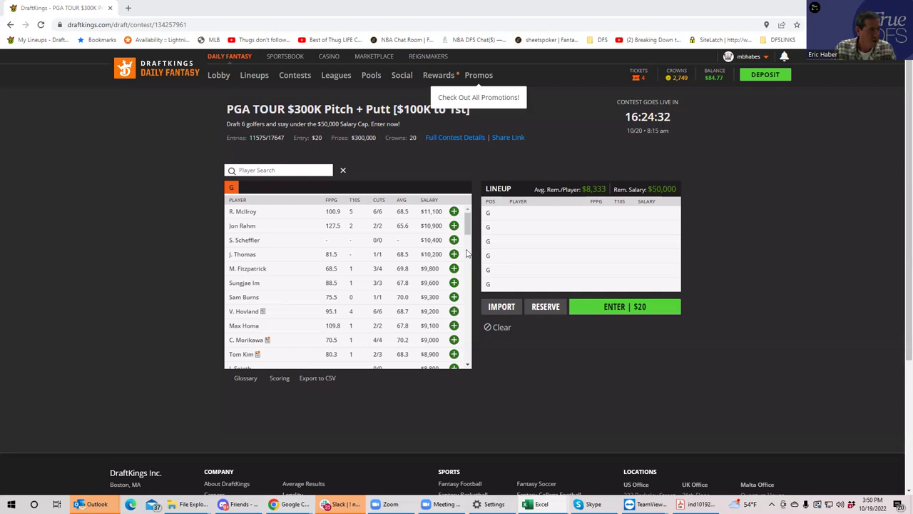
pyautogui.moveTo(468, 223); pyautogui.dragTo(468, 229)
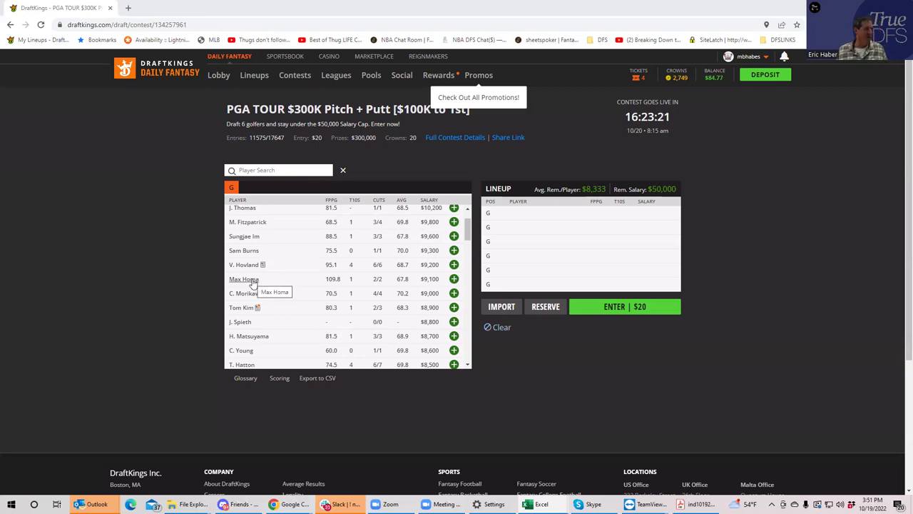
# Add Max Homa ($9,100) and J. Thomas ($10,200), leaving $30,700 of salary.
pyautogui.click(453, 279)
pyautogui.scroll(2, 454, 257)
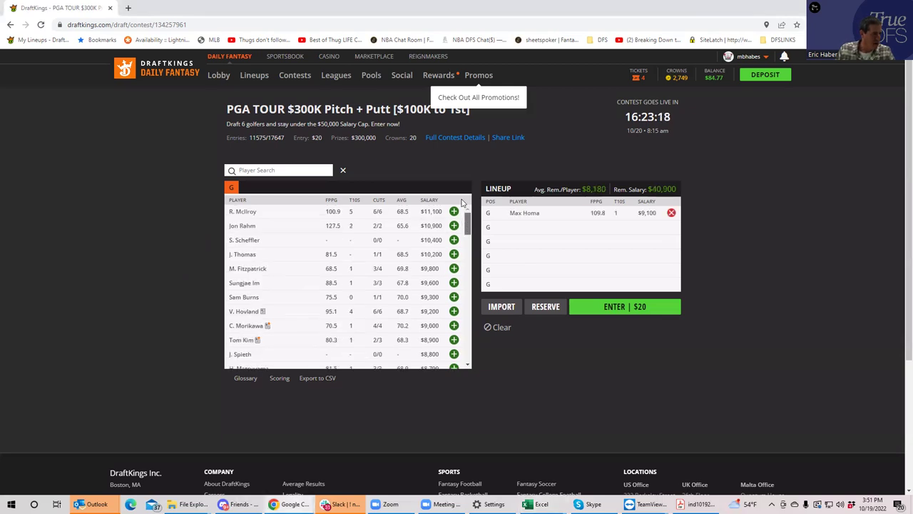
pyautogui.click(453, 254)
pyautogui.scroll(-3, 471, 241)
pyautogui.scroll(-1, 470, 243)
pyautogui.scroll(1, 472, 246)
pyautogui.scroll(-1, 475, 239)
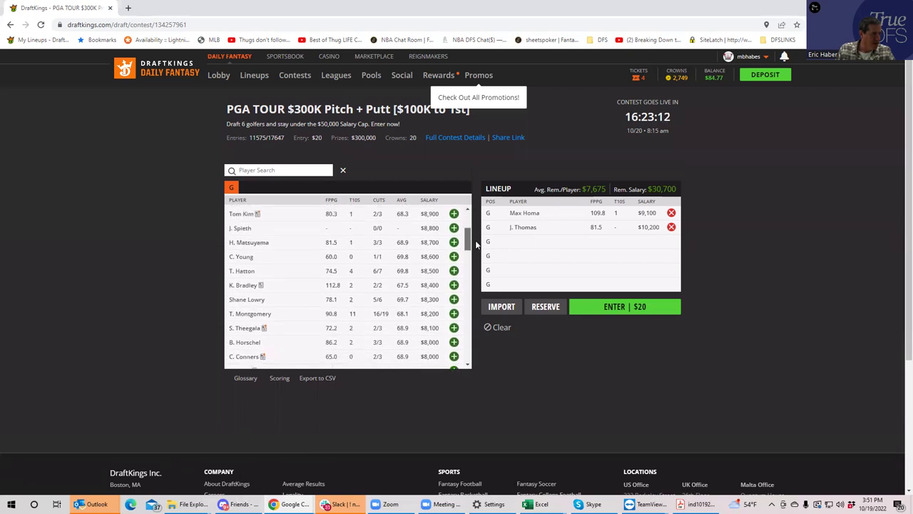
pyautogui.scroll(-1, 467, 364)
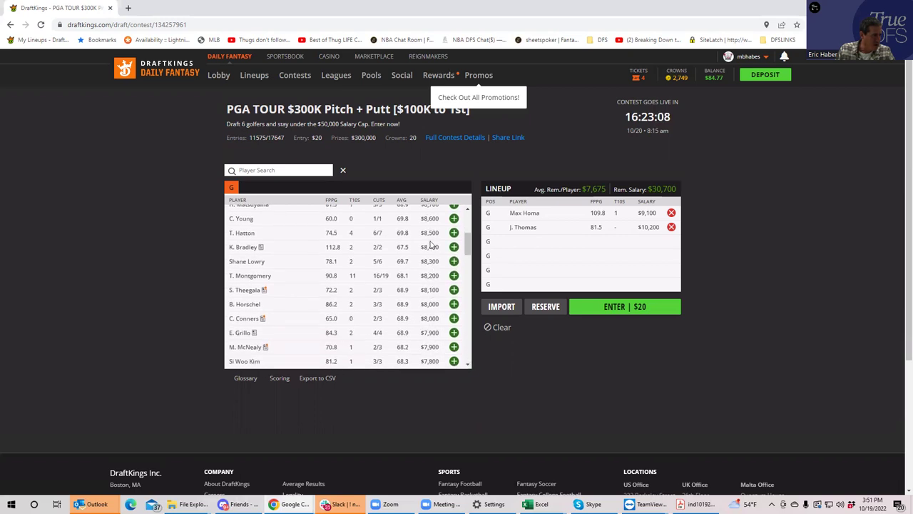
pyautogui.scroll(1, 467, 209)
pyautogui.scroll(4, 467, 209)
pyautogui.scroll(-2, 467, 238)
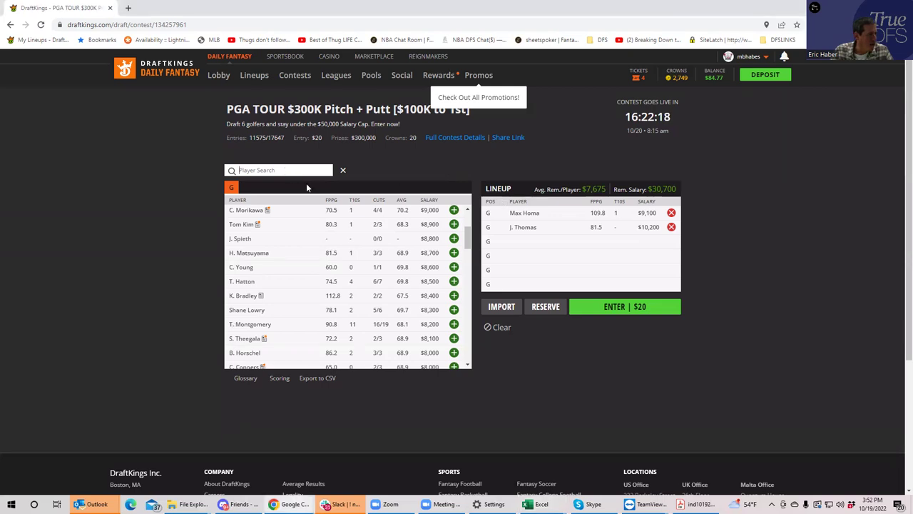
# Search and add C. Young ($8,600) and Shane Lowry ($8,300), leaving $13,800.
pyautogui.moveTo(468, 243); pyautogui.dragTo(467, 209)
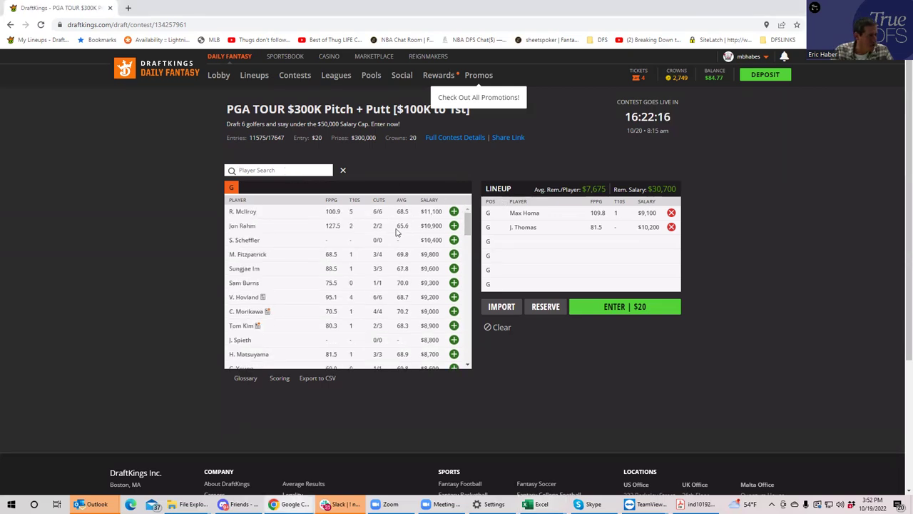
pyautogui.click(259, 170)
pyautogui.write('cam')
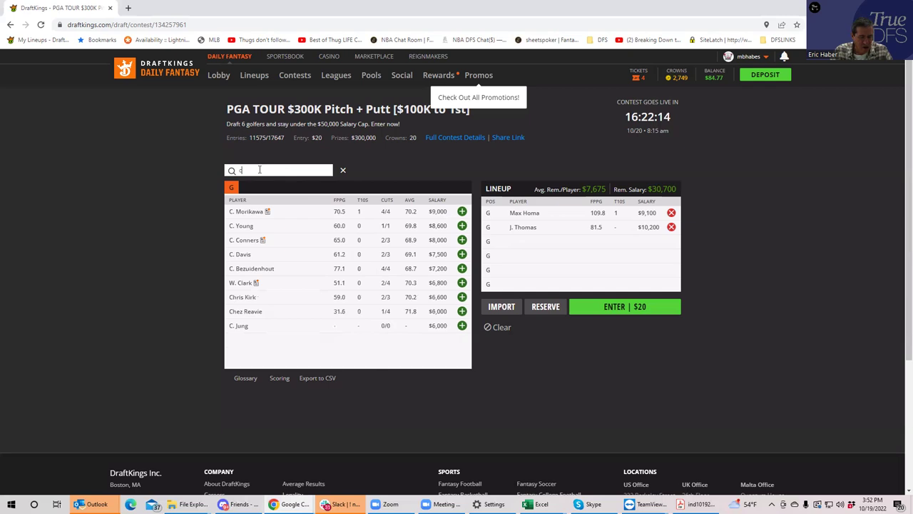
pyautogui.click(461, 211)
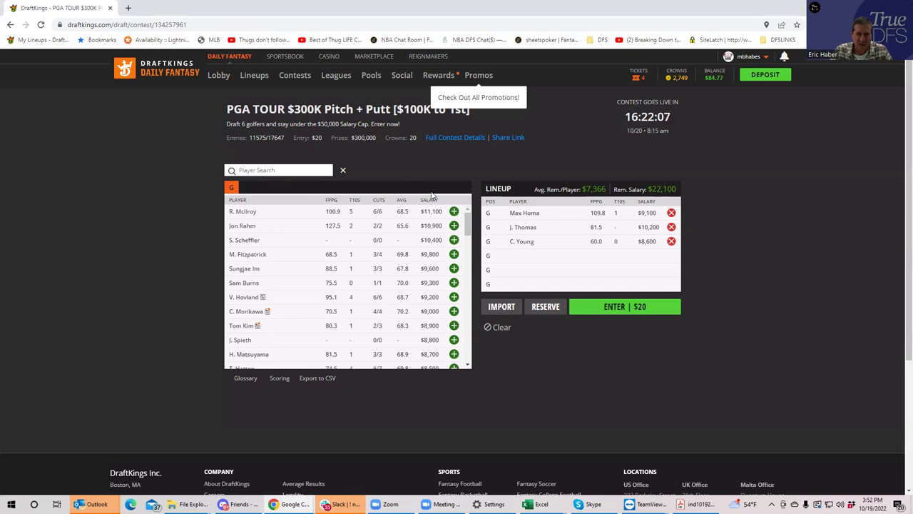
pyautogui.click(301, 169)
pyautogui.write('low')
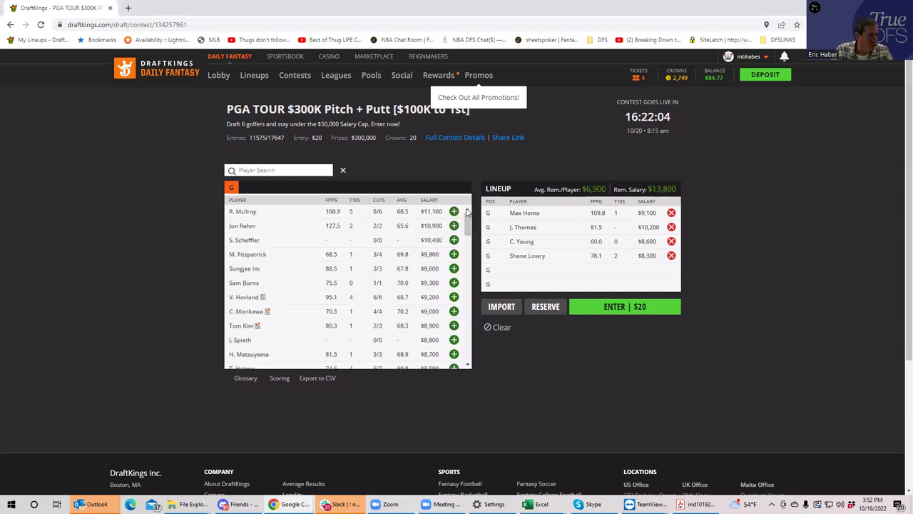
pyautogui.click(462, 212)
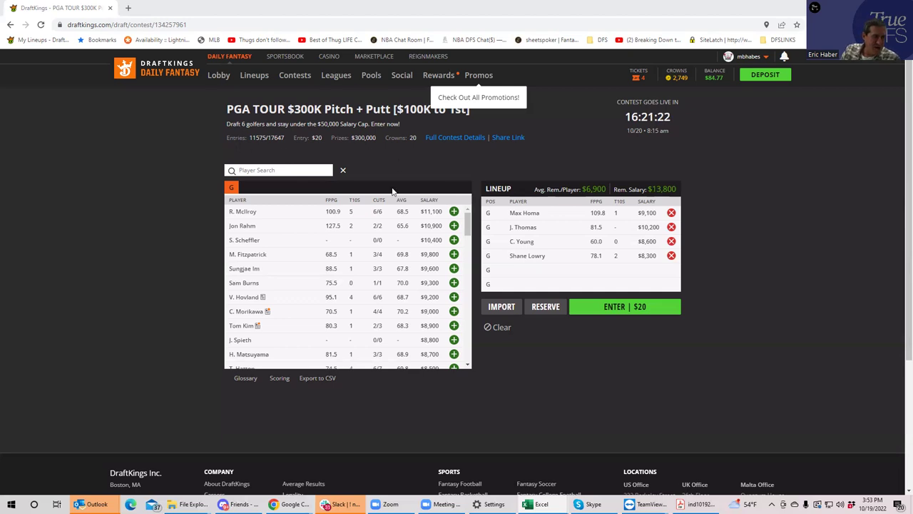
# Remove Lowry, Young, Thomas and Homa, then add C. Davis ($7,500) via 'davis' search.
pyautogui.click(671, 255)
pyautogui.click(671, 241)
pyautogui.click(671, 227)
pyautogui.click(671, 213)
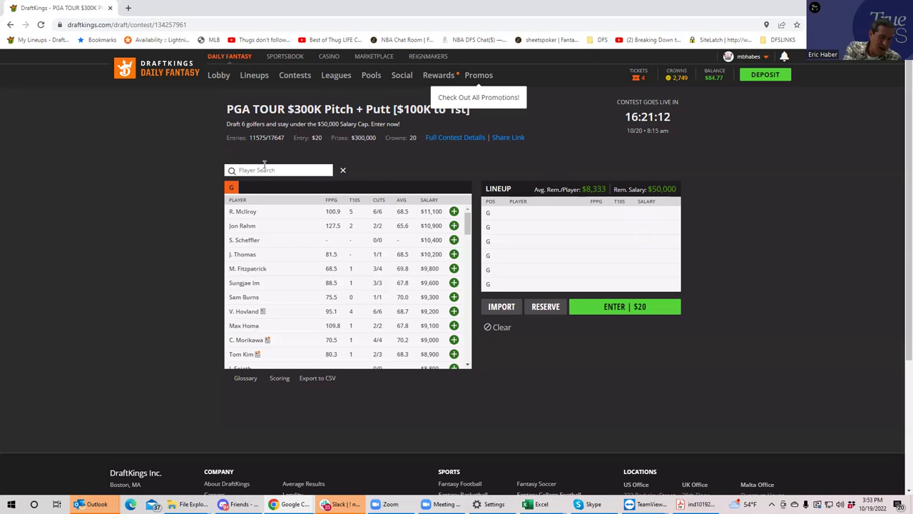
pyautogui.write('davis')
pyautogui.click(463, 212)
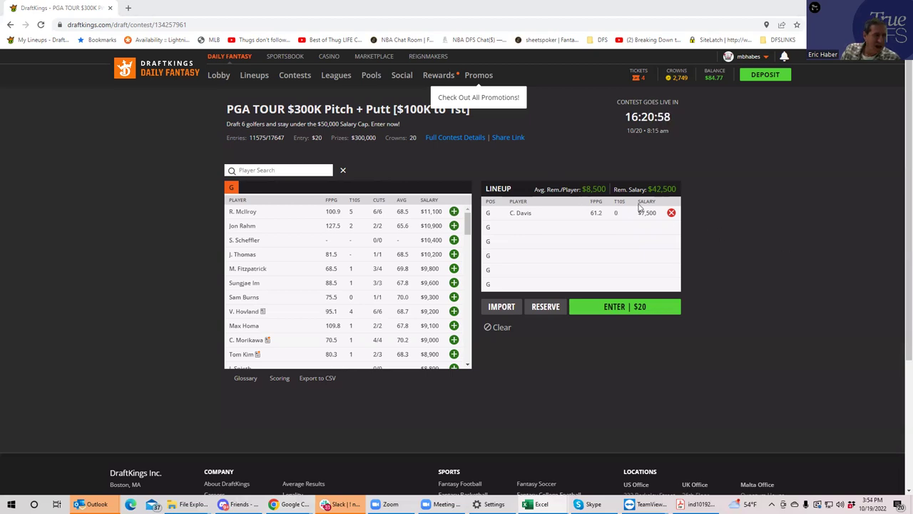
# Drop C. Davis and add S. Power, S. Stallings and R. Henley.
pyautogui.click(671, 214)
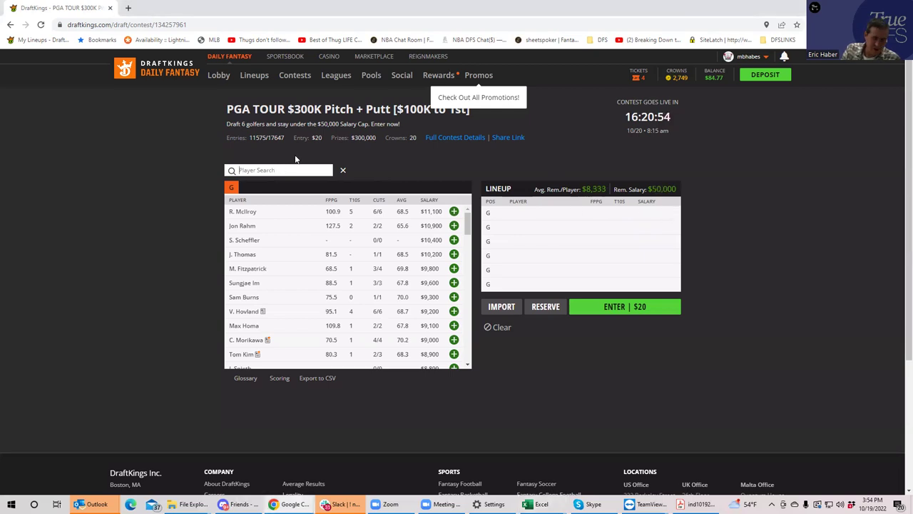
pyautogui.write('powe')
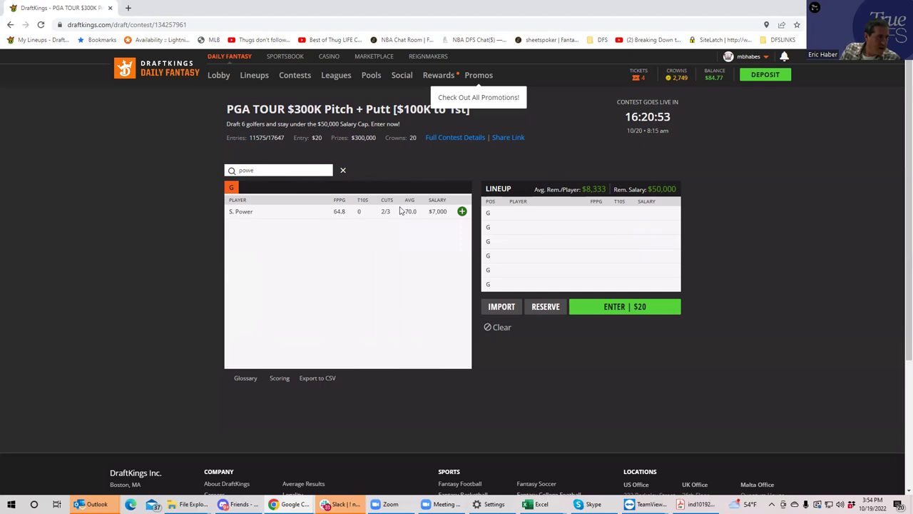
pyautogui.click(461, 211)
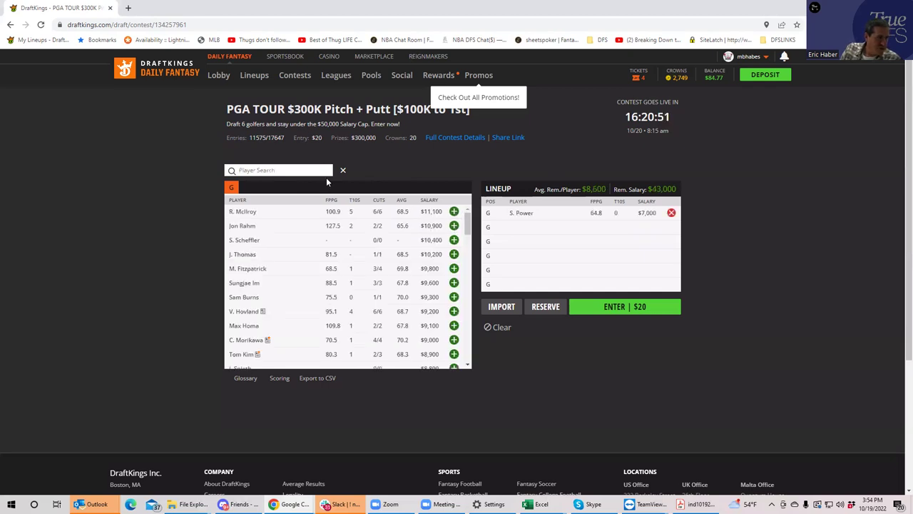
pyautogui.click(273, 170)
pyautogui.write('s')
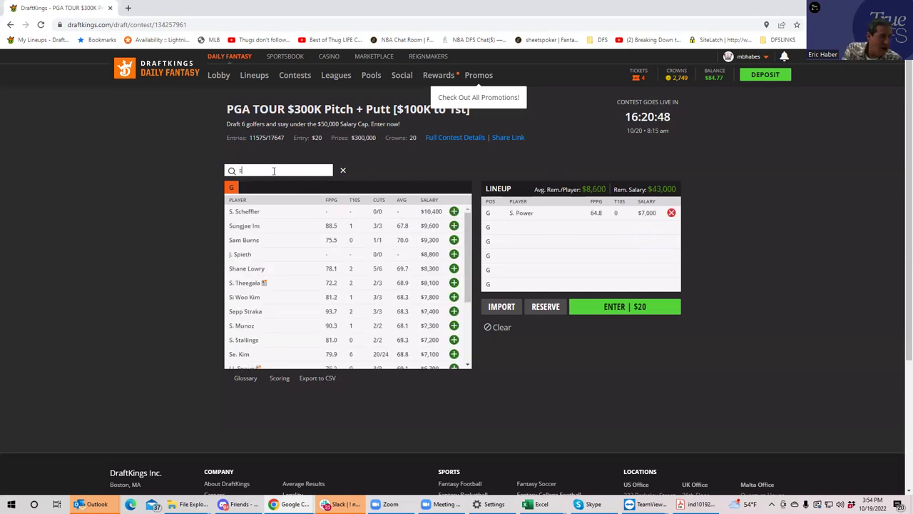
pyautogui.write('co')
pyautogui.click(454, 226)
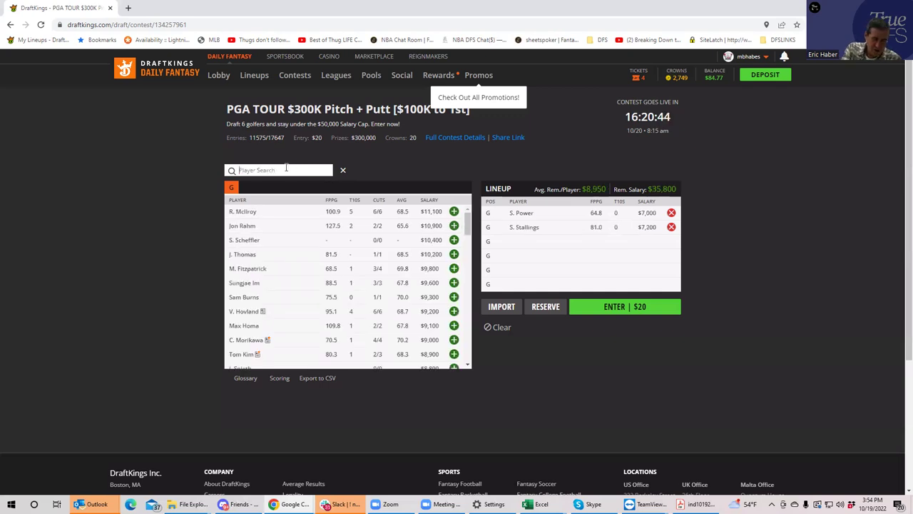
pyautogui.write('hen')
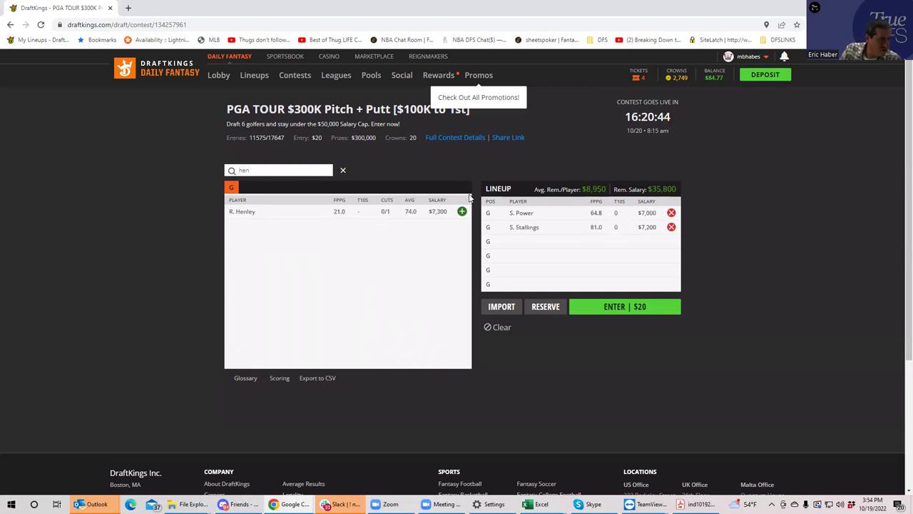
pyautogui.click(461, 211)
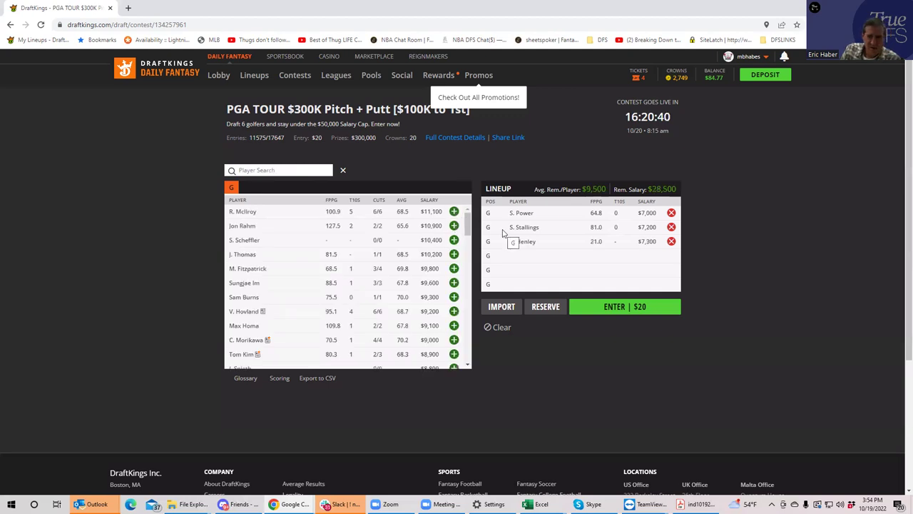
# Add M. Pereira, T. Fleetwood and C. Bezuidenhout, leaving $6,100 unused.
pyautogui.click(284, 168)
pyautogui.write('mit')
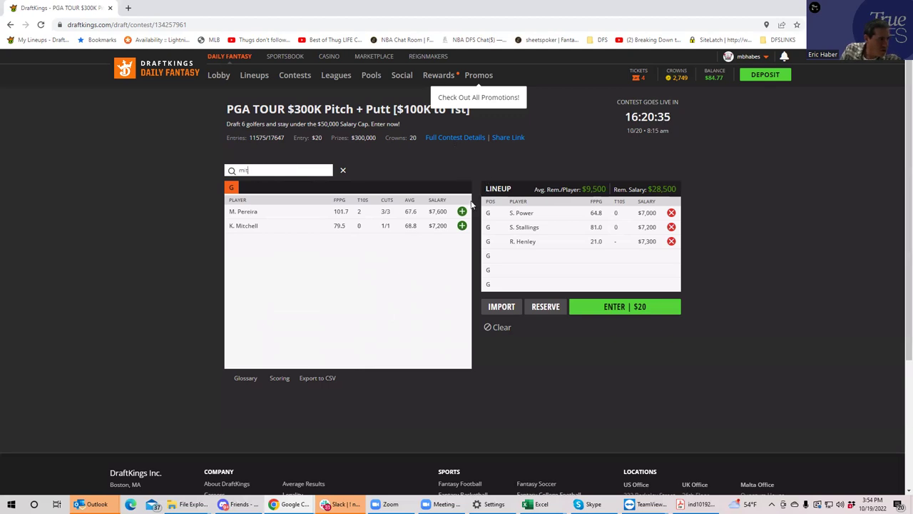
pyautogui.click(463, 211)
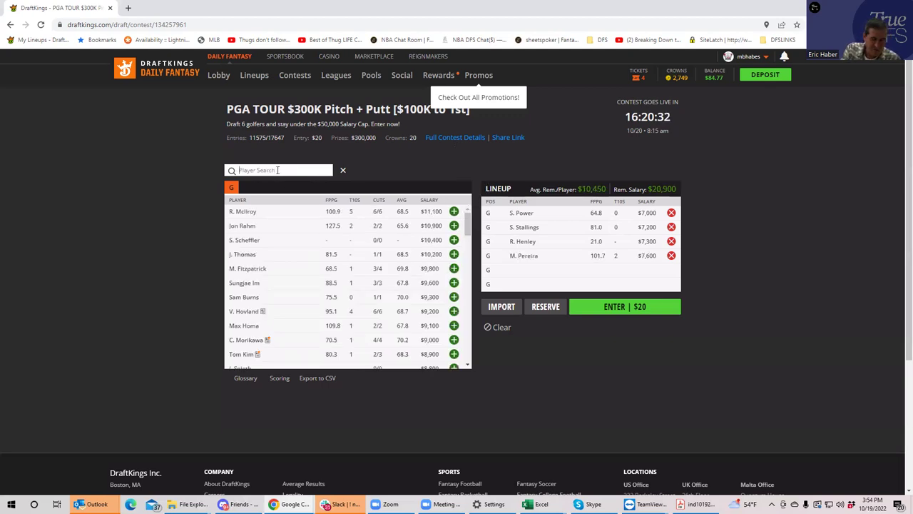
pyautogui.write('flee')
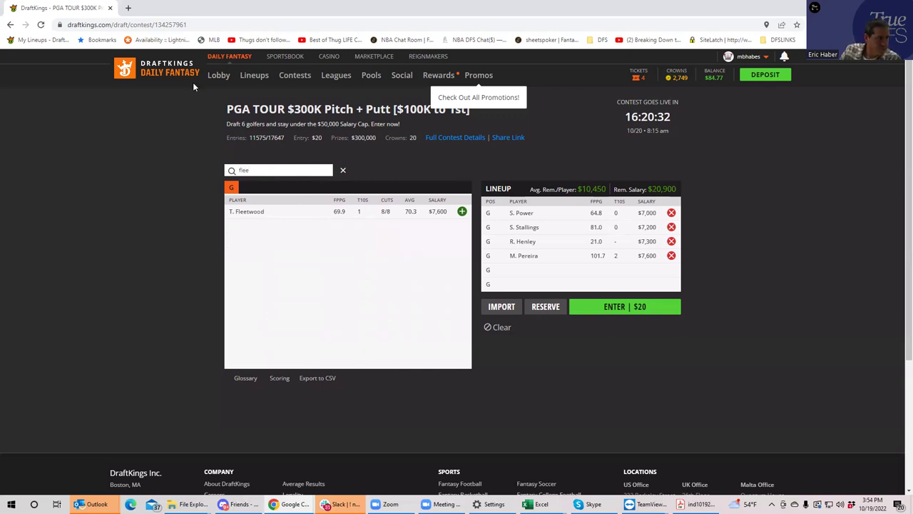
pyautogui.click(461, 211)
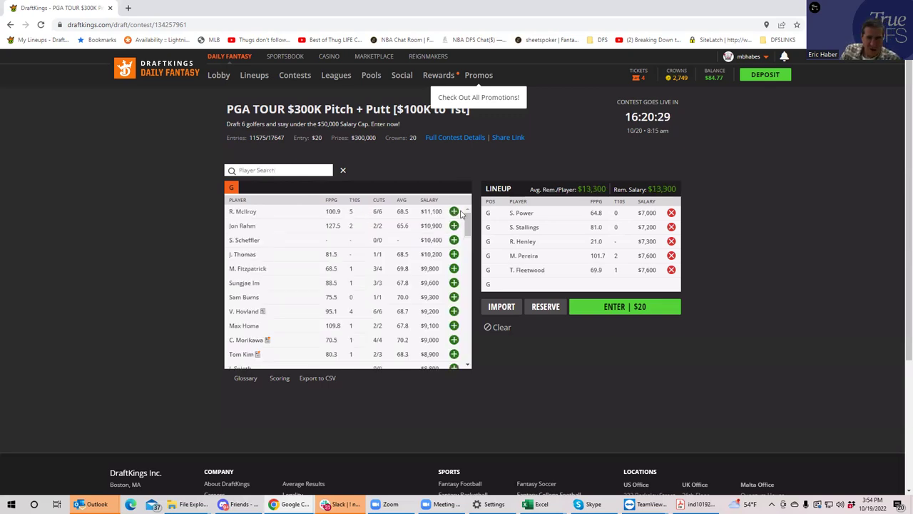
pyautogui.click(258, 171)
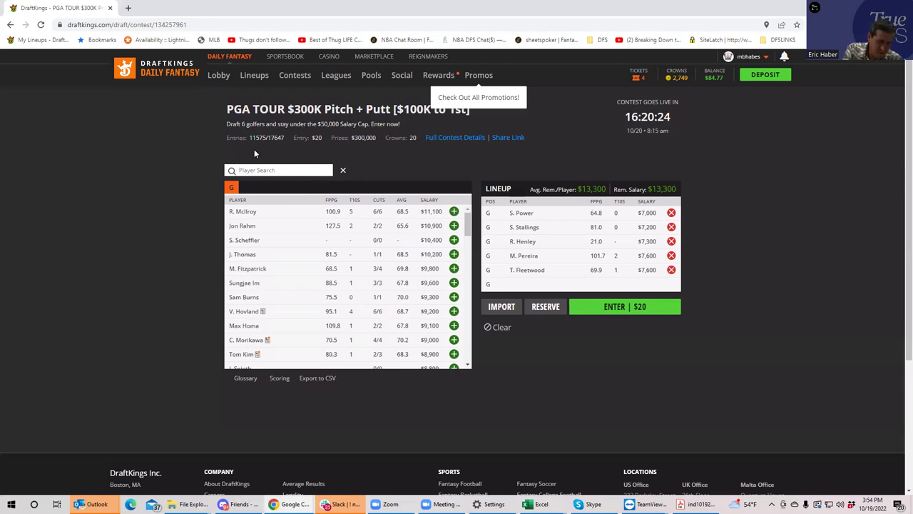
pyautogui.write('bez')
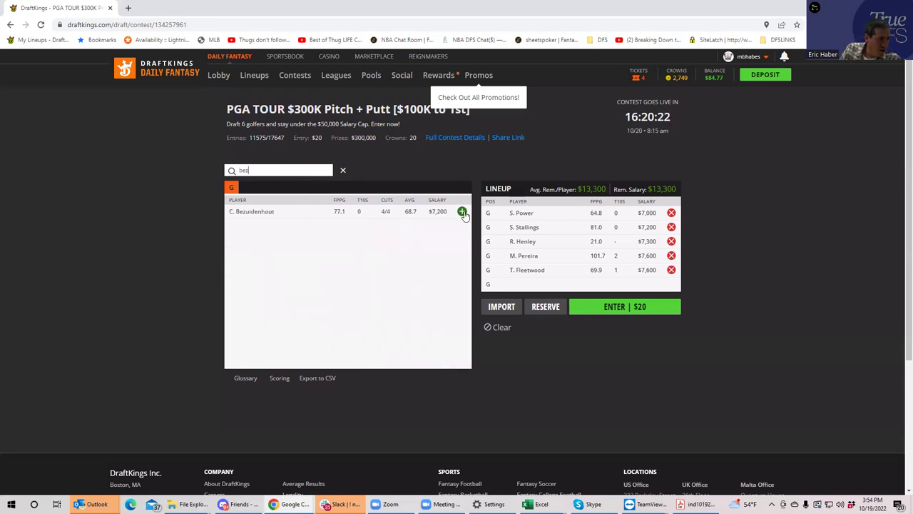
pyautogui.click(462, 211)
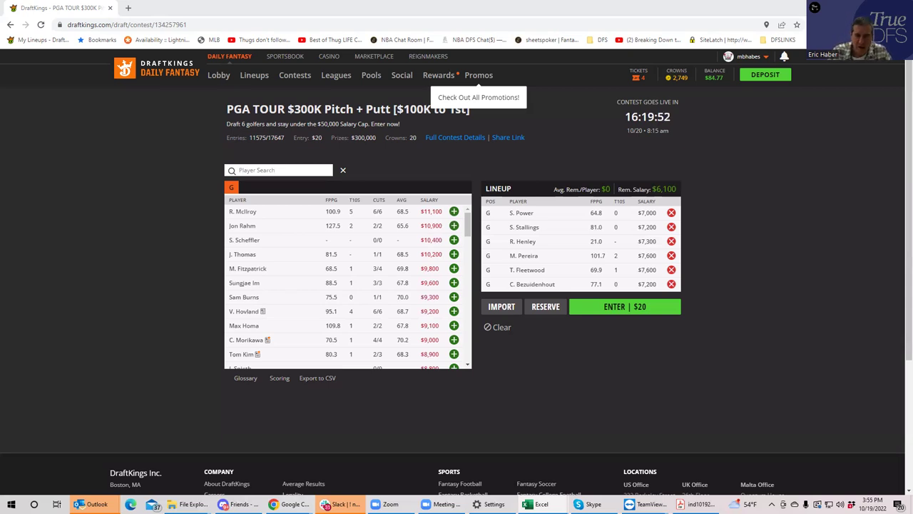
# Remove all six golfers, from C. Bezuidenhout up to S. Power, restoring $50,000.
pyautogui.click(671, 284)
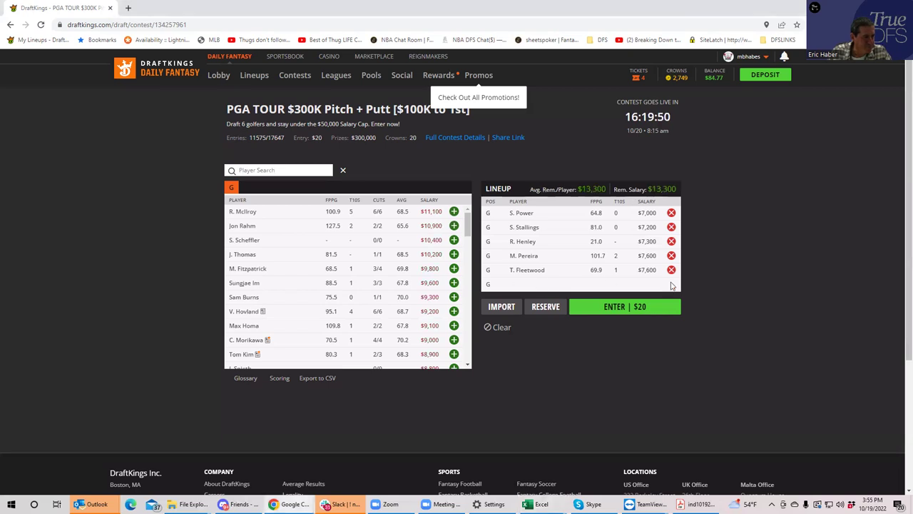
pyautogui.click(671, 270)
pyautogui.click(671, 255)
pyautogui.click(672, 241)
pyautogui.click(672, 227)
pyautogui.click(671, 213)
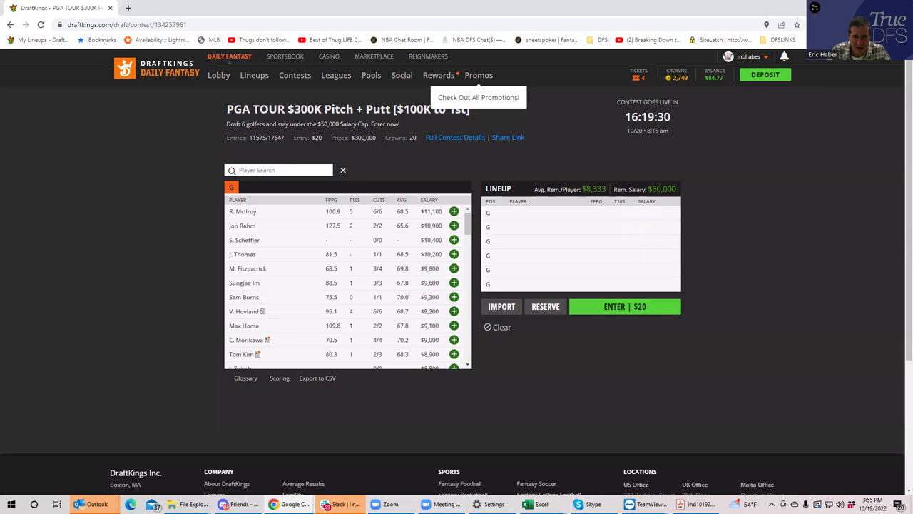
# Search 'lee', 'suh' and 'wood' to add K. Lee, Justin Suh and G. Woodland.
pyautogui.click(288, 173)
pyautogui.write('lee')
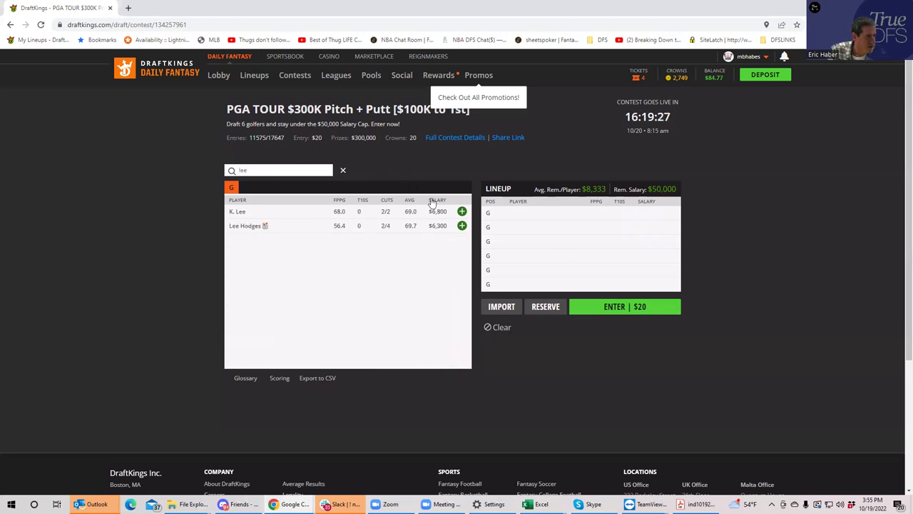
pyautogui.click(462, 212)
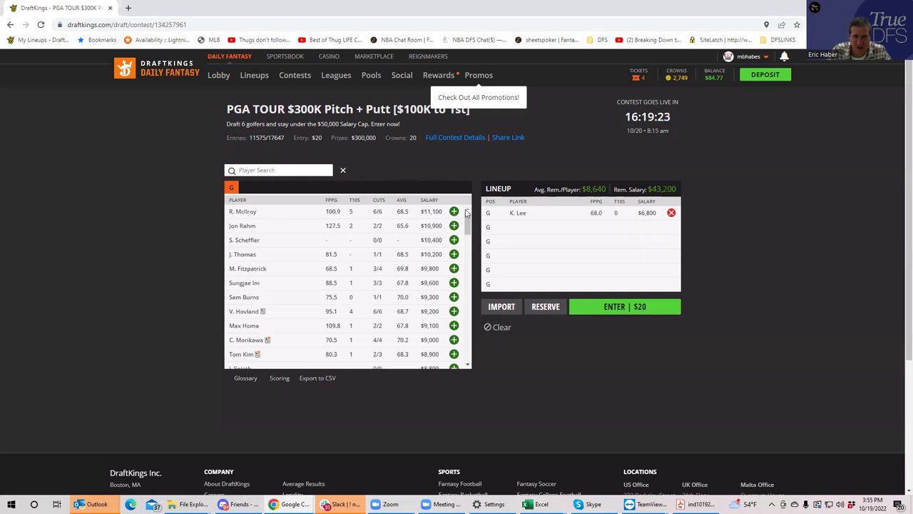
pyautogui.click(283, 170)
pyautogui.write('suh')
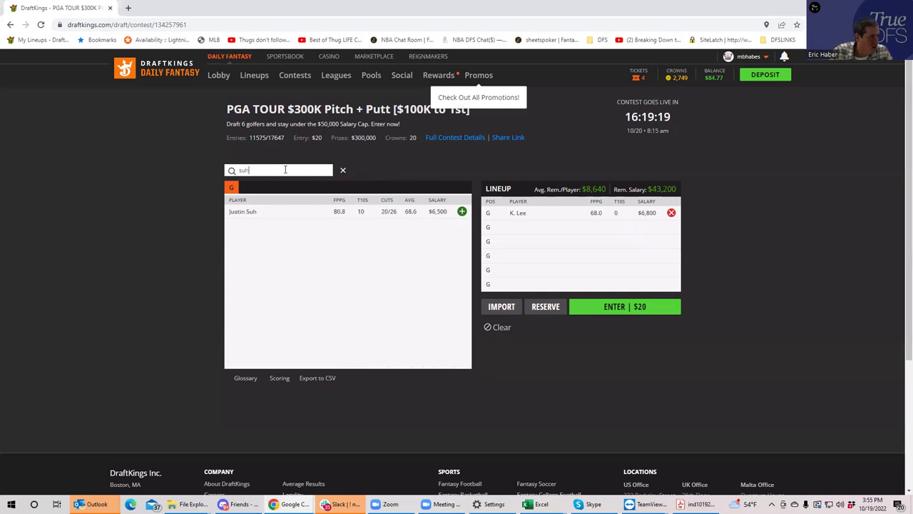
pyautogui.click(461, 212)
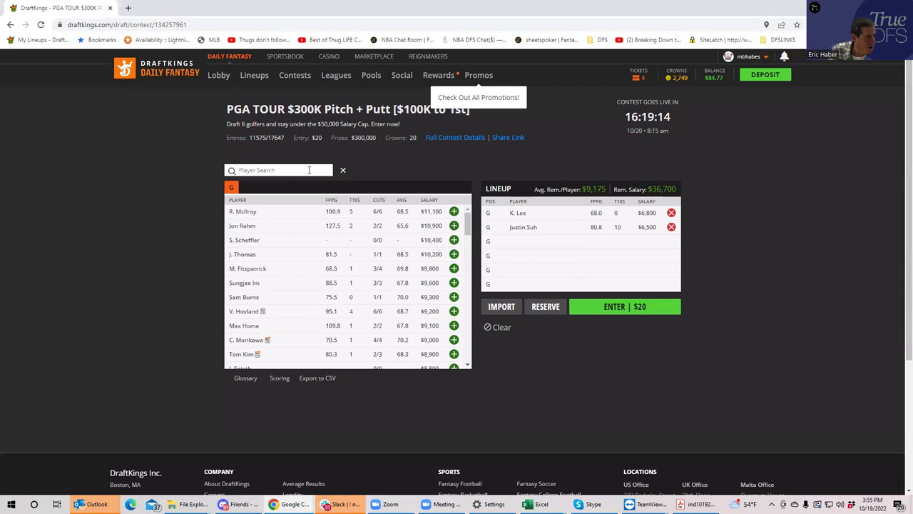
pyautogui.click(308, 170)
pyautogui.write('wood')
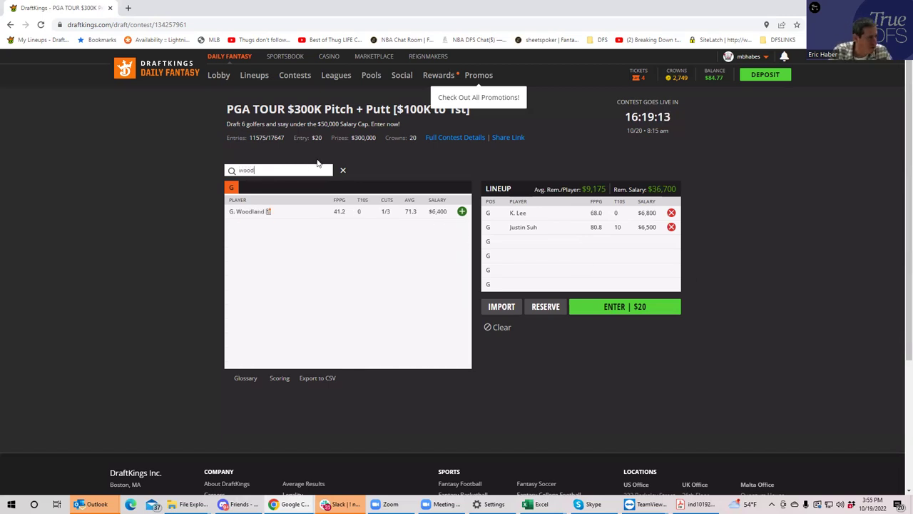
pyautogui.click(462, 211)
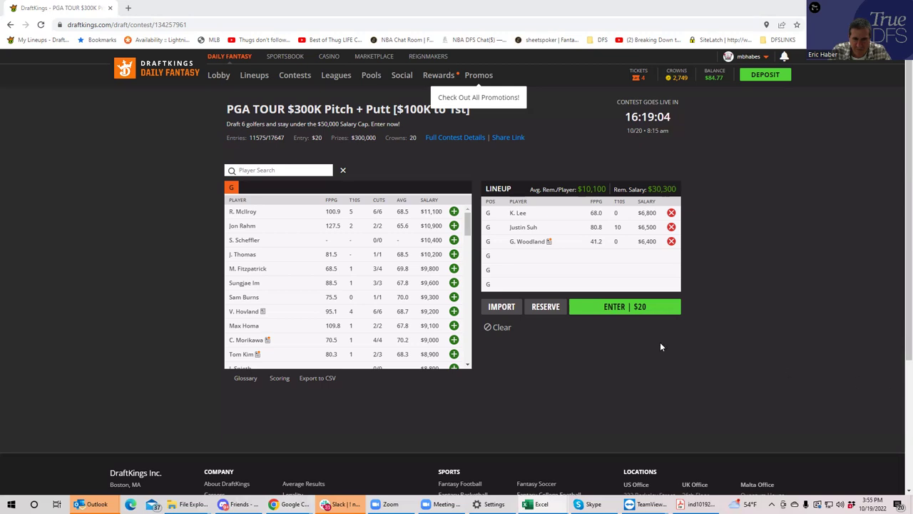
# Search and add J.J. Spaun, Davis Riley and A. Smalley to fill the lineup.
pyautogui.click(227, 171)
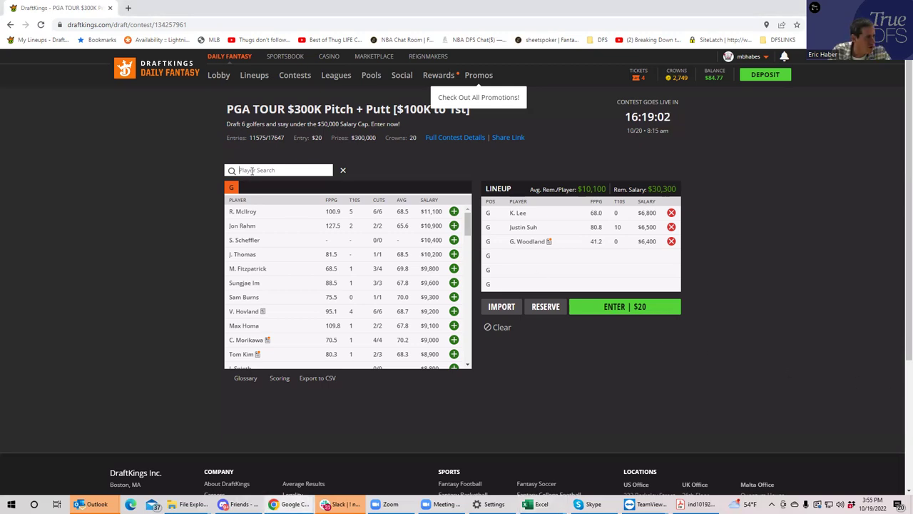
pyautogui.write('spaun')
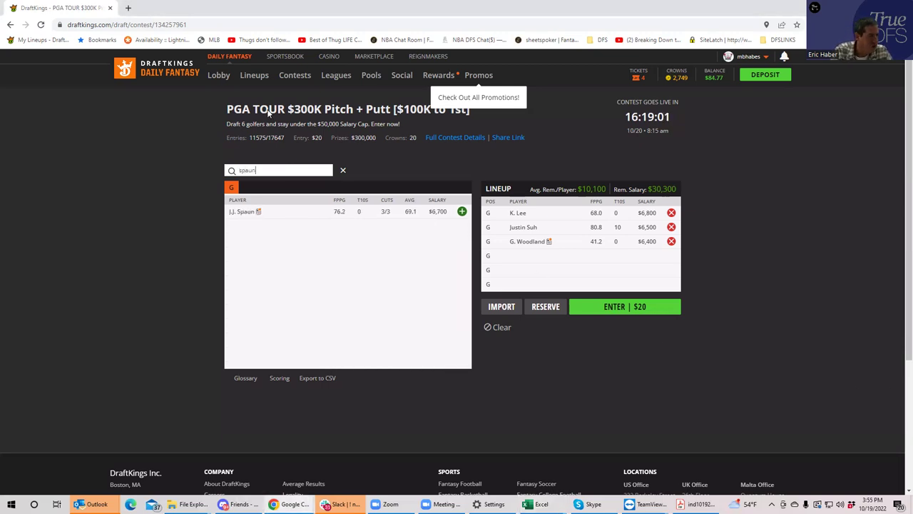
pyautogui.click(461, 211)
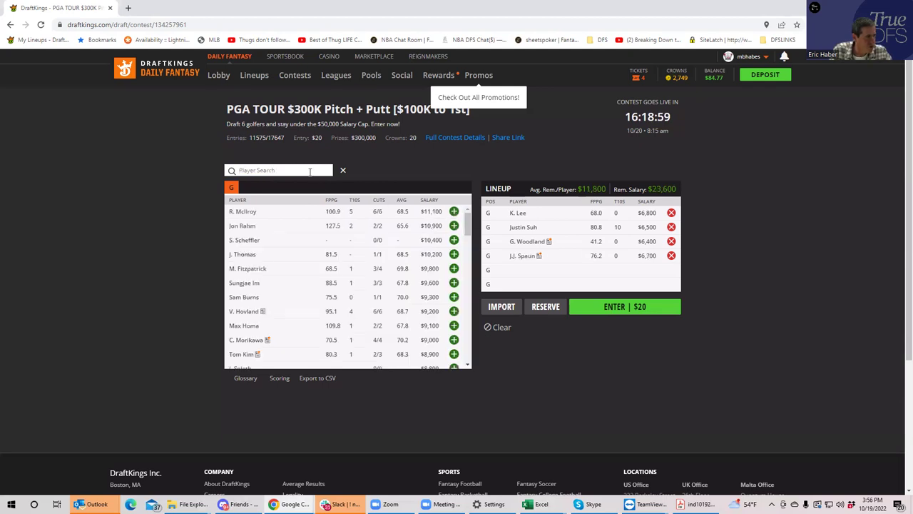
pyautogui.click(309, 169)
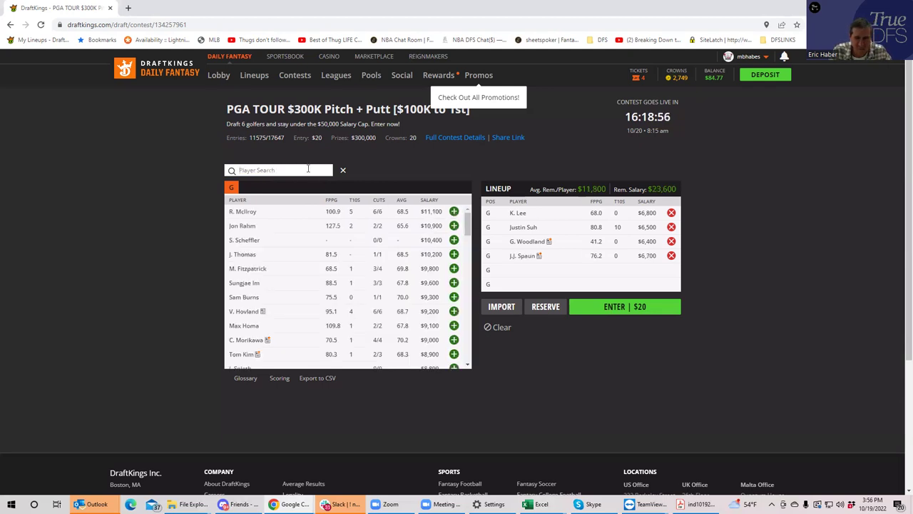
pyautogui.write('ril')
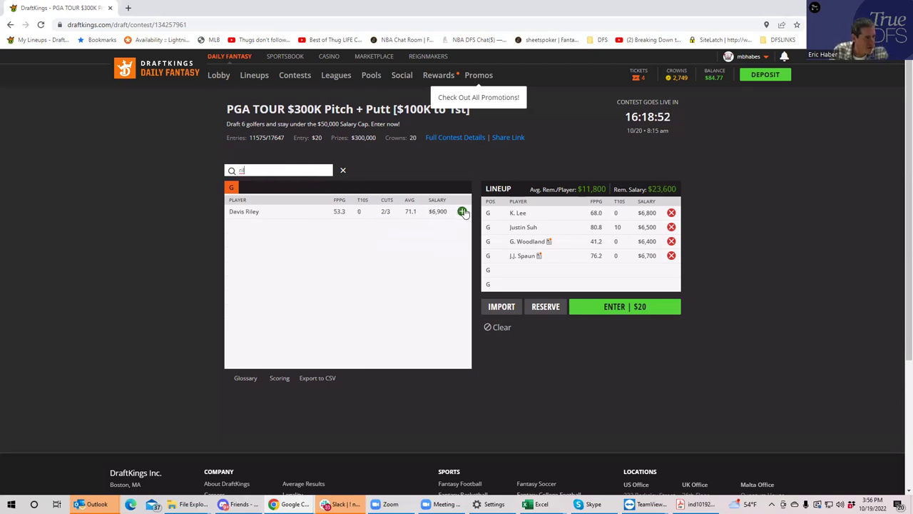
pyautogui.click(462, 211)
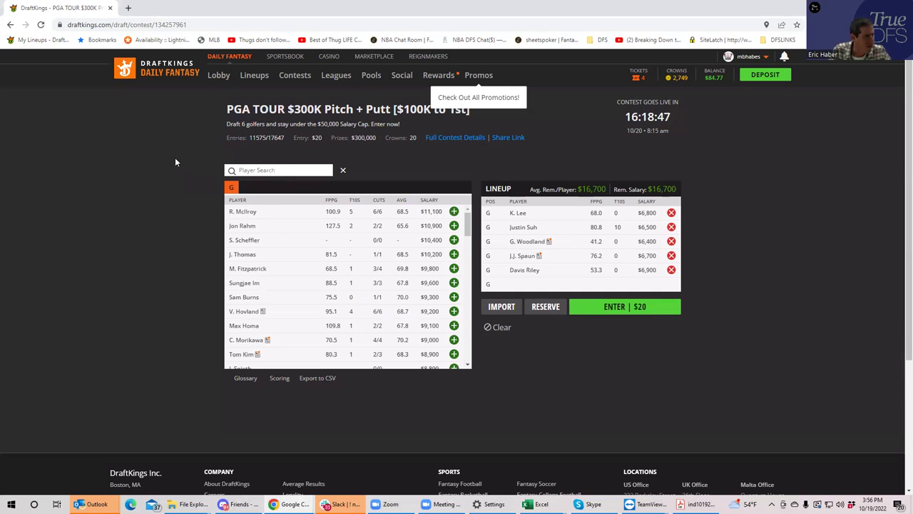
pyautogui.write('small')
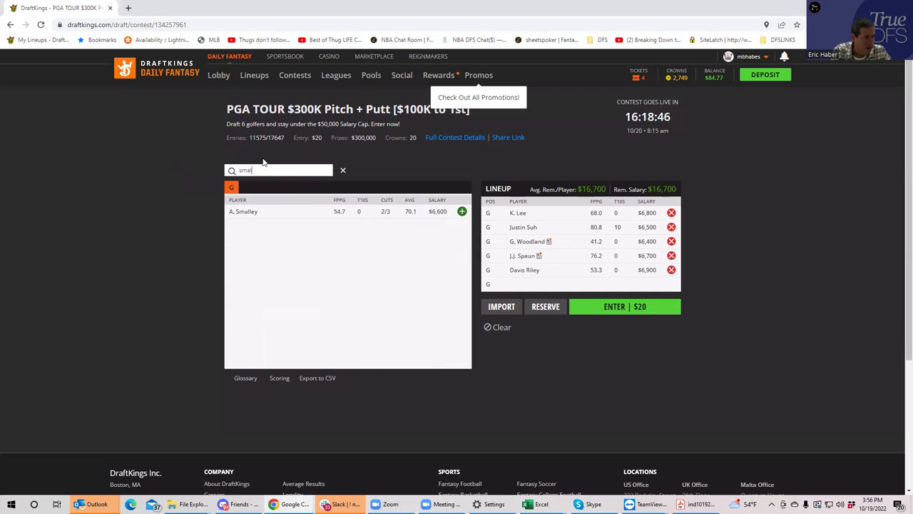
pyautogui.click(462, 211)
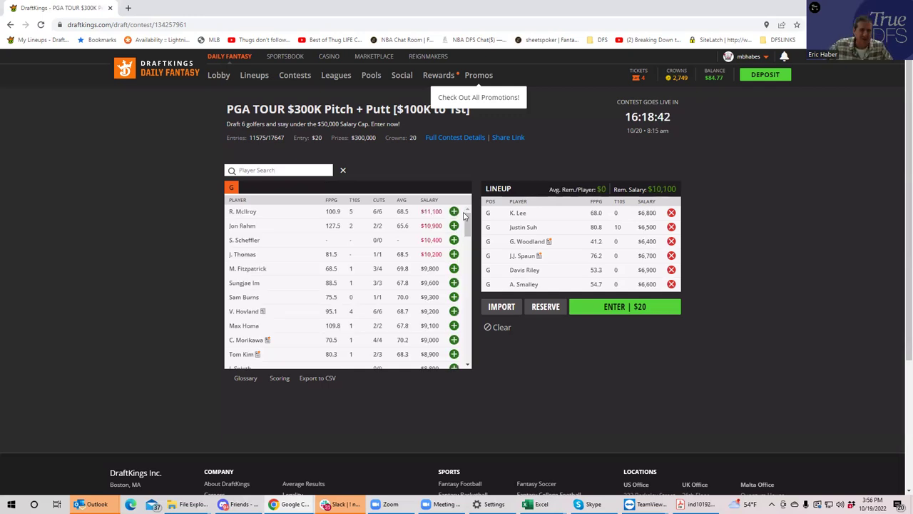
# Drop Woodland, Suh and K. Lee and add R. McIlroy, leaving $18,700.
pyautogui.click(672, 242)
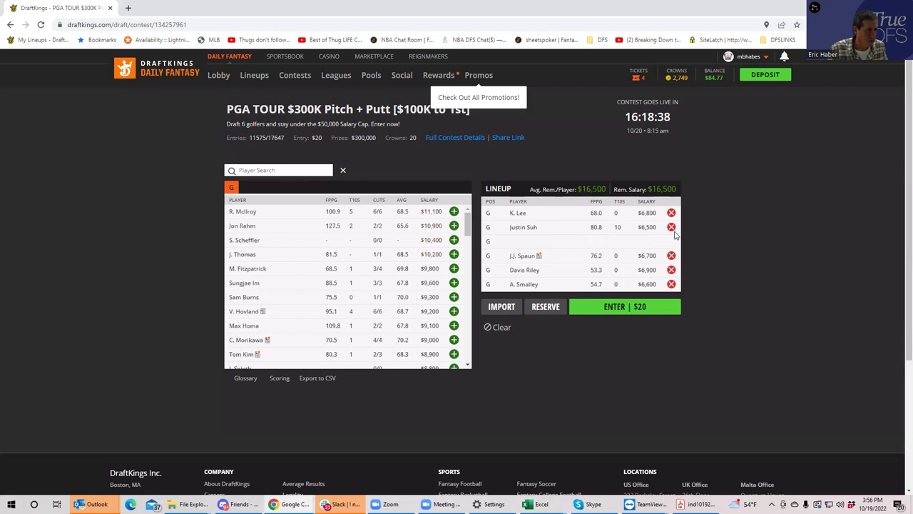
pyautogui.click(671, 226)
pyautogui.click(671, 213)
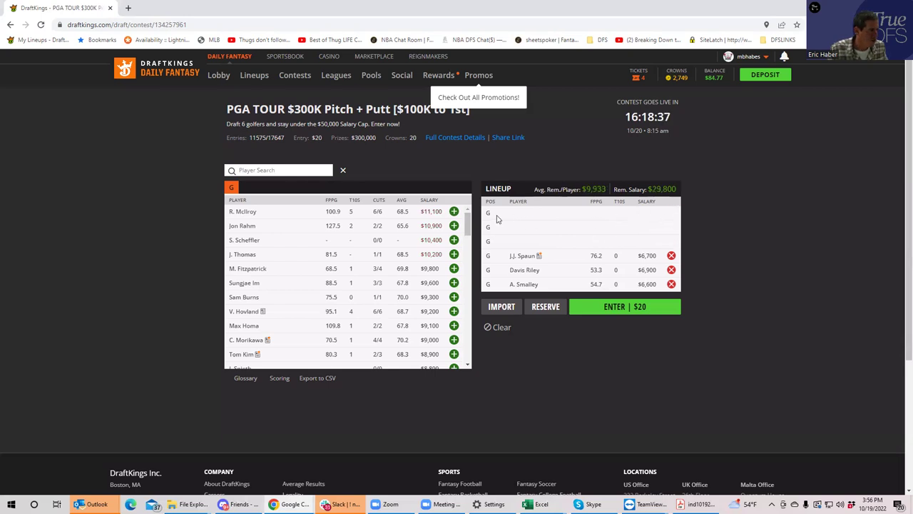
pyautogui.click(454, 211)
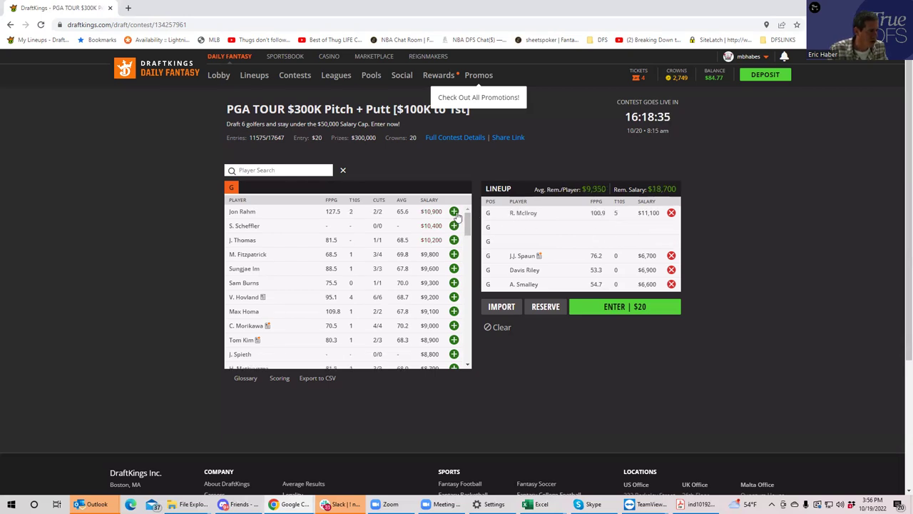
# Add Jon Rahm ($10,900) and Aaron Wise ($7,800), then remove J.J. Spaun.
pyautogui.click(454, 212)
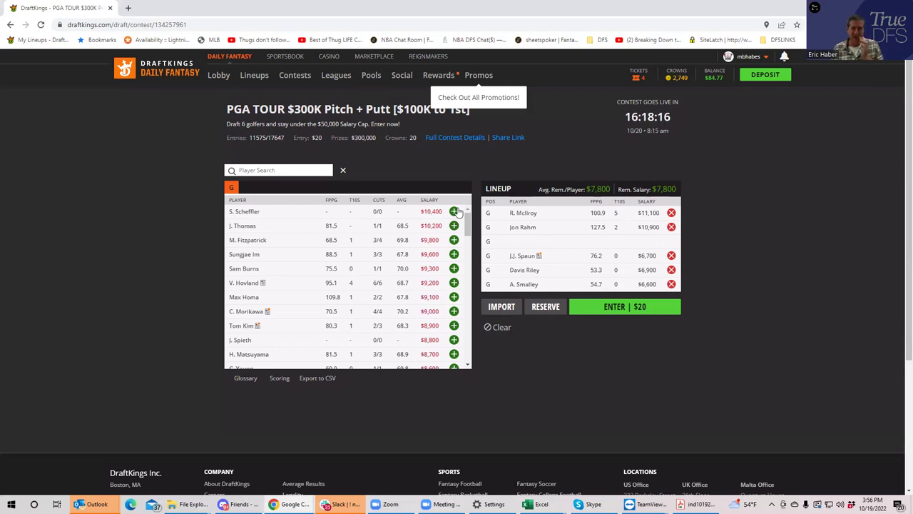
pyautogui.click(273, 166)
pyautogui.write('wise')
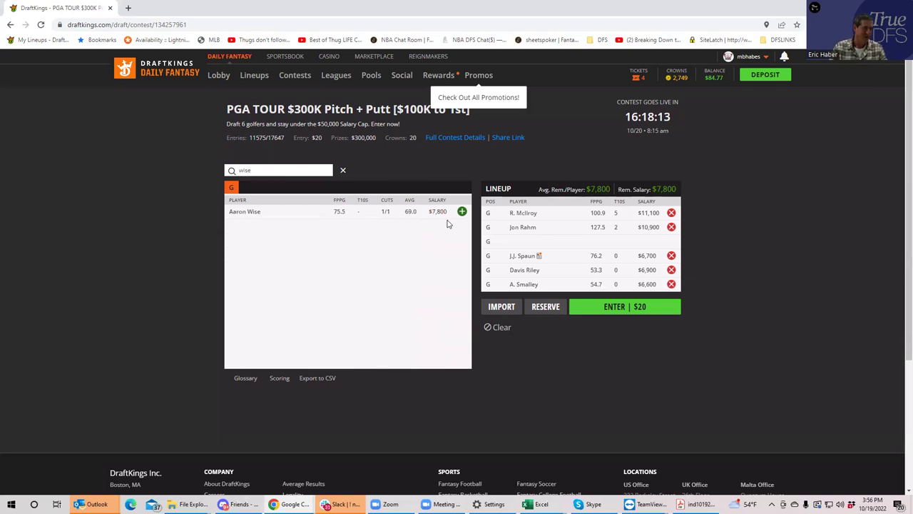
pyautogui.click(462, 211)
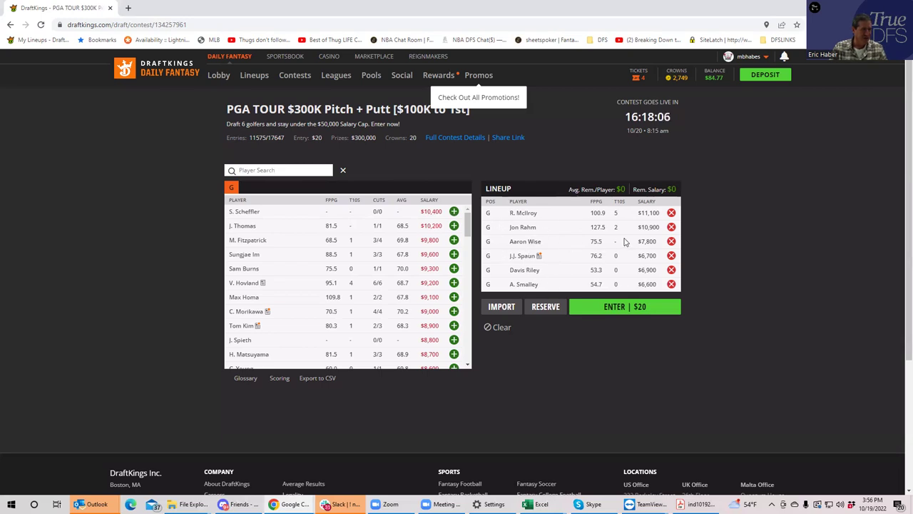
pyautogui.click(671, 255)
# Drop Davis Riley and A. Smalley, keeping McIlroy, Rahm and Aaron Wise with $20,200 left.
pyautogui.click(672, 270)
pyautogui.click(671, 284)
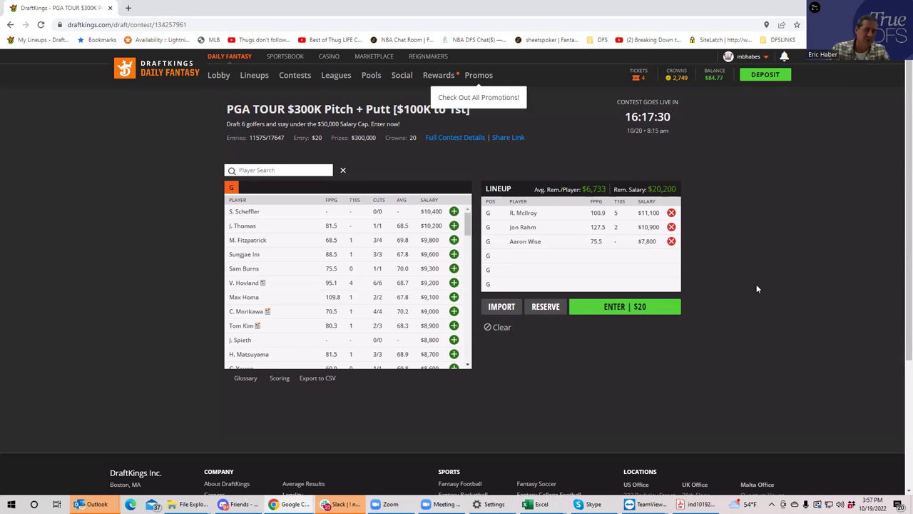
pyautogui.click(307, 170)
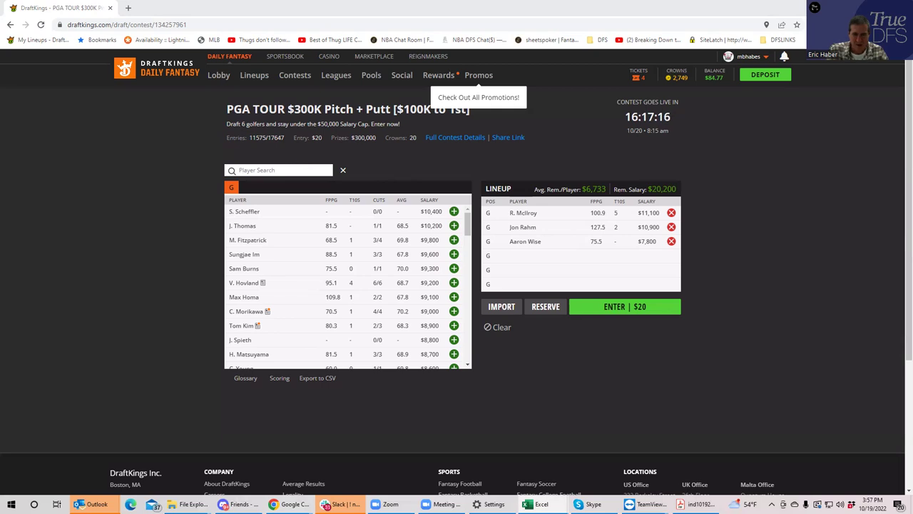
# Add Bio Kim ($6,000) and T. Merritt ($6,400) through player search, leaving $7,800.
pyautogui.click(273, 167)
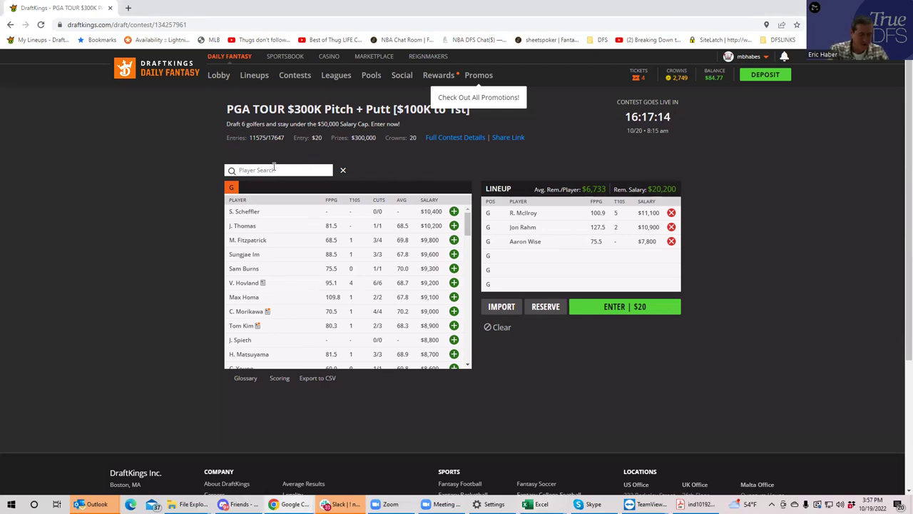
pyautogui.write('bio')
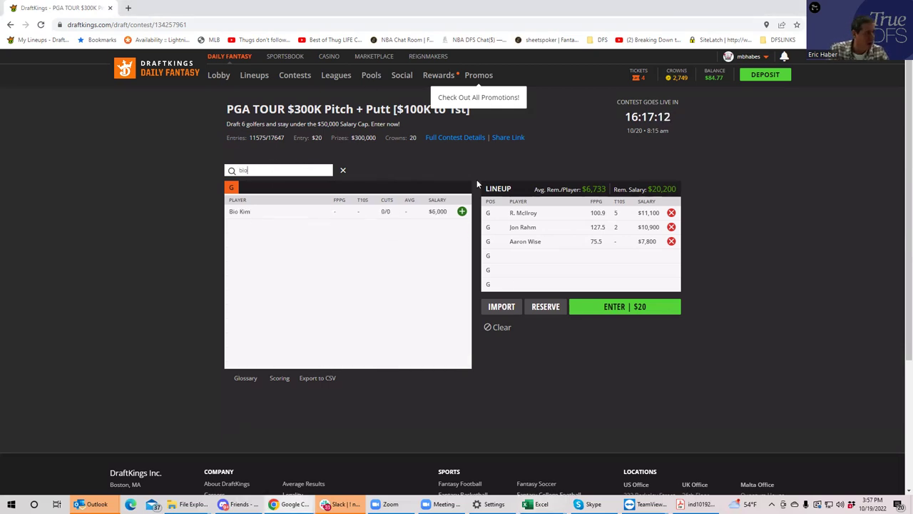
pyautogui.click(461, 211)
pyautogui.click(296, 173)
pyautogui.write('tro')
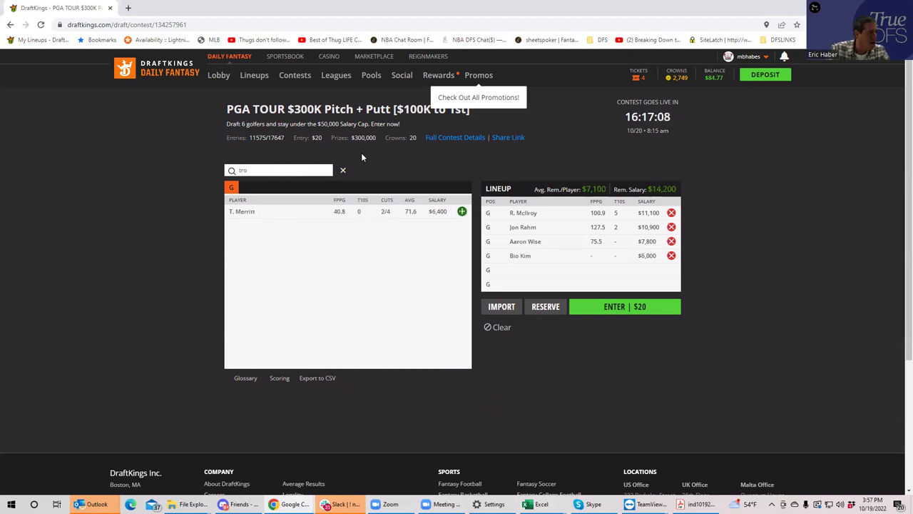
pyautogui.click(461, 211)
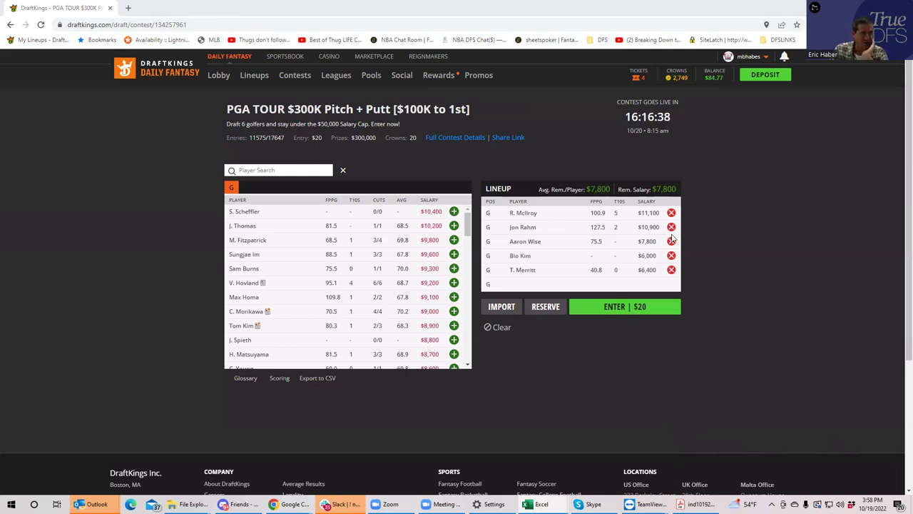
# Clear the lineup by removing Merritt, Wise, Bio Kim, McIlroy and Rahm.
pyautogui.click(671, 270)
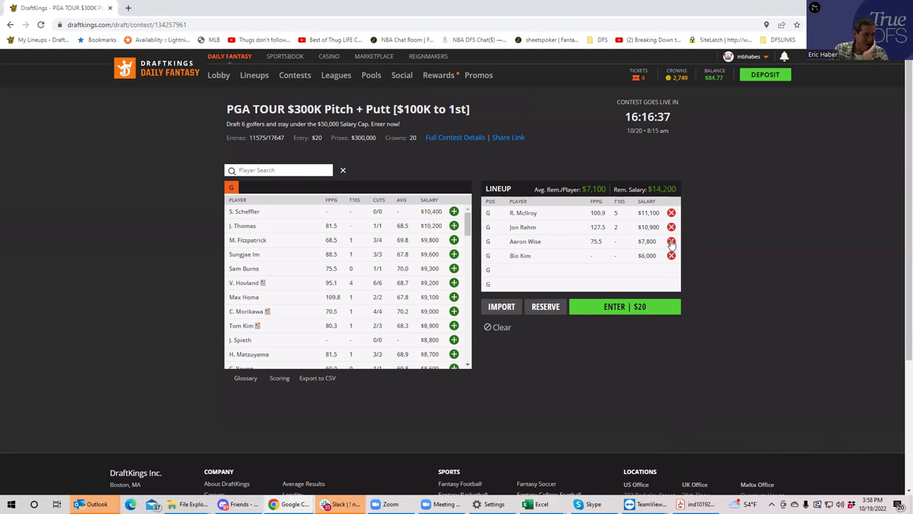
pyautogui.click(671, 241)
pyautogui.click(672, 255)
pyautogui.click(671, 213)
pyautogui.click(671, 227)
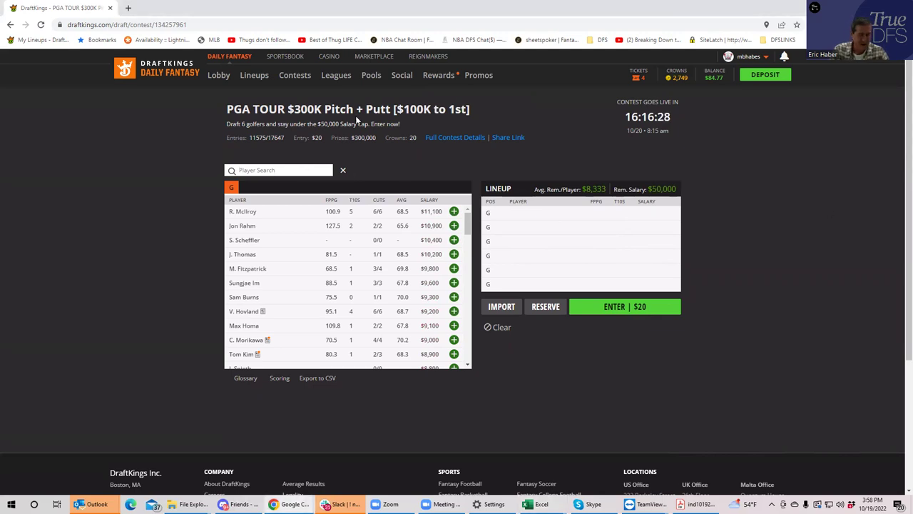
# Add C. Young and Shane Lowry to the empty lineup via player search.
pyautogui.write('you')
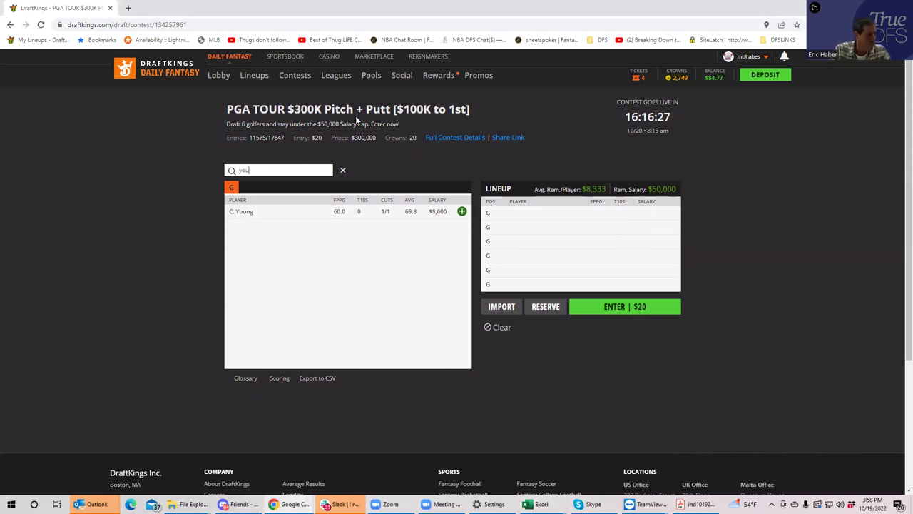
pyautogui.click(462, 211)
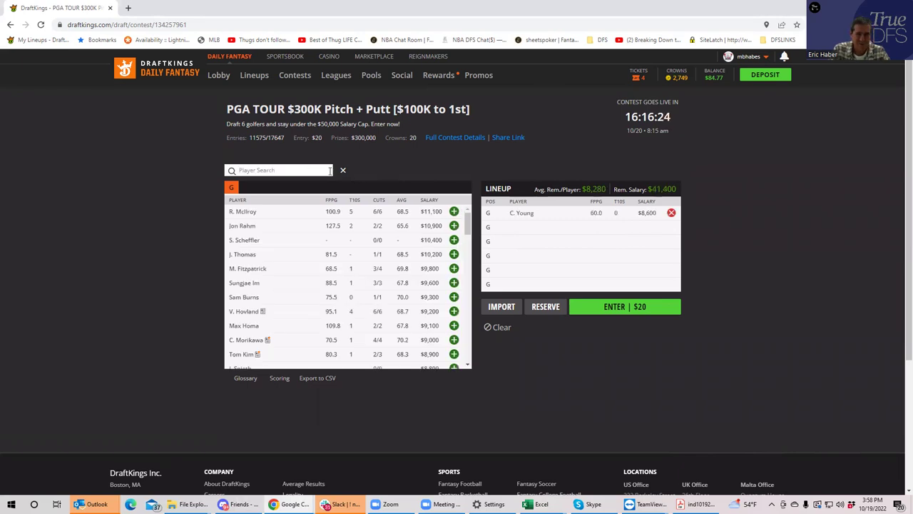
pyautogui.click(329, 170)
pyautogui.write('po')
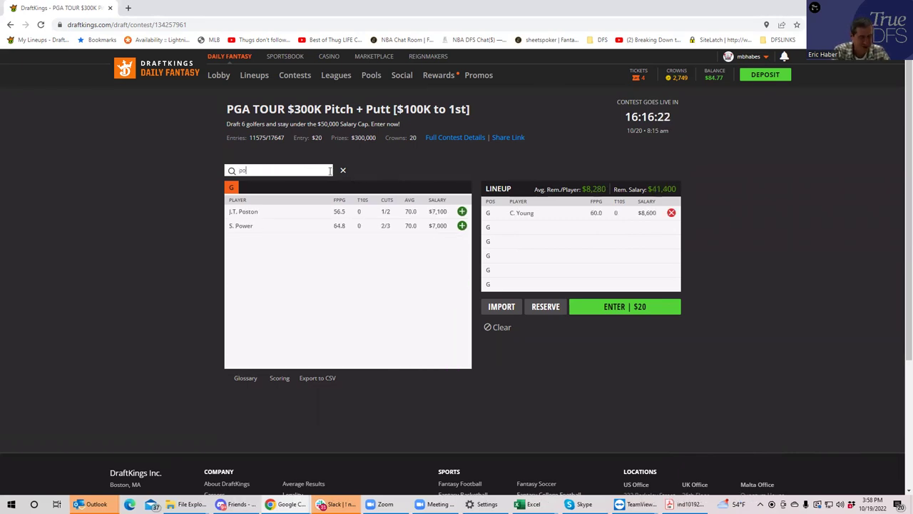
pyautogui.moveTo(256, 170); pyautogui.dragTo(208, 172)
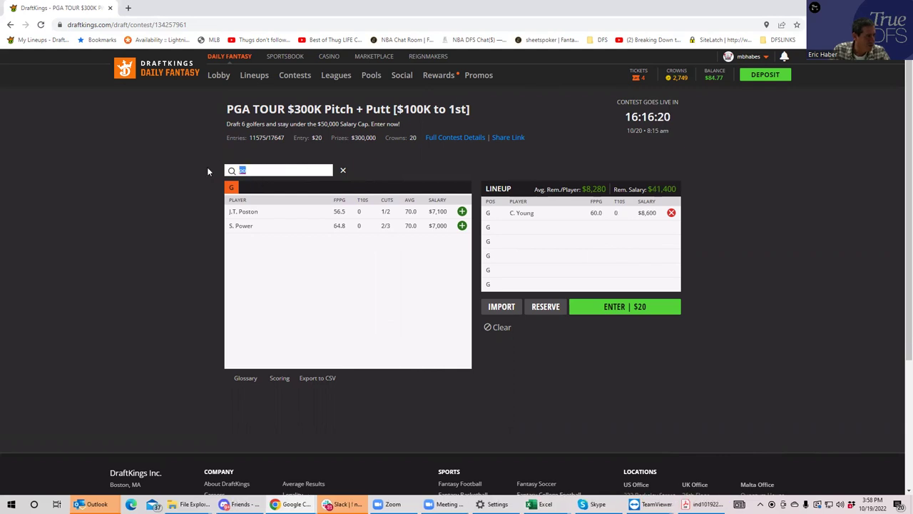
pyautogui.write('low')
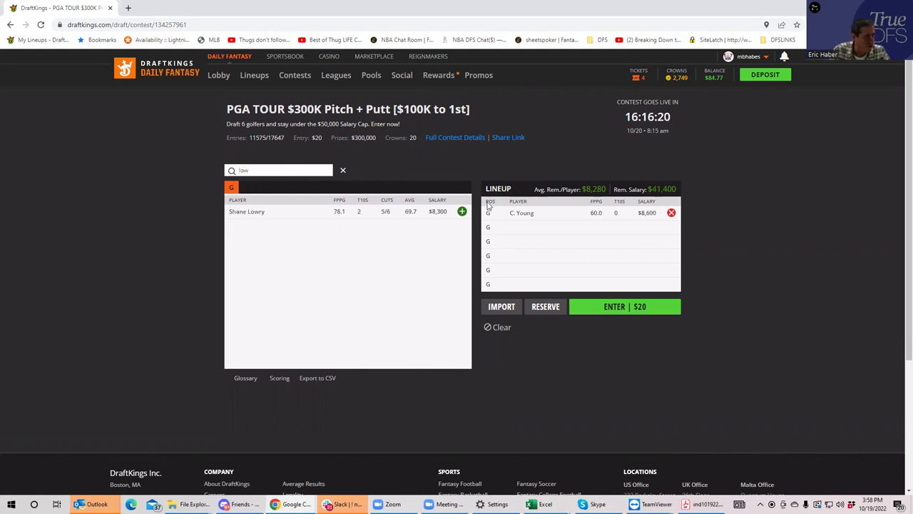
pyautogui.click(461, 212)
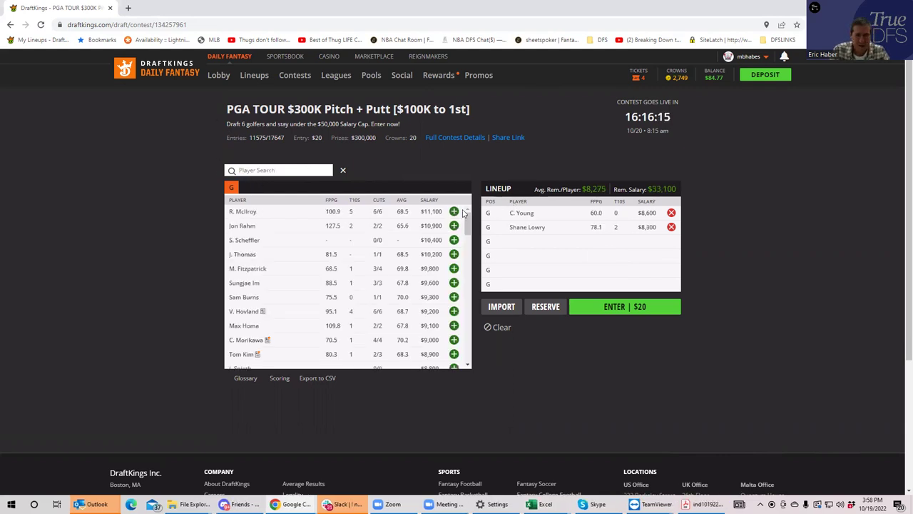
# Add Aaron Wise and K. Mitchell, leaving $18,100 for two open slots.
pyautogui.click(263, 170)
pyautogui.write('wise')
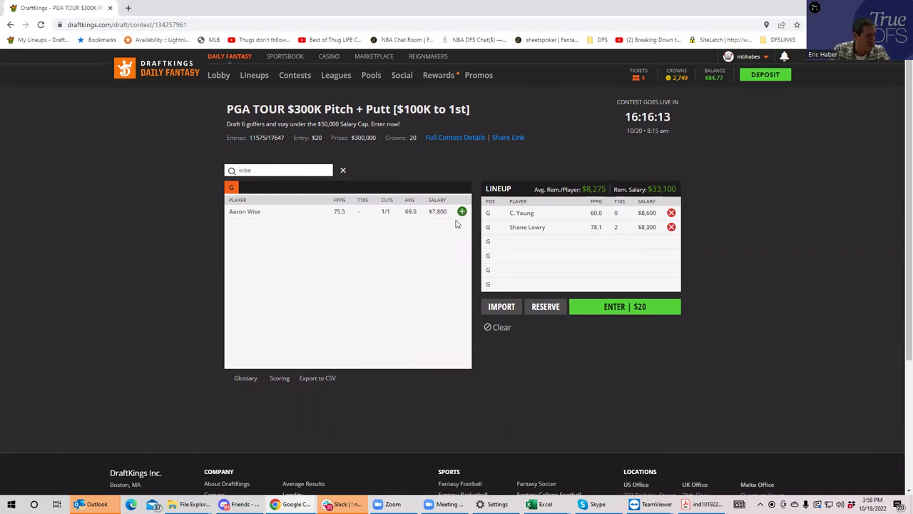
pyautogui.click(462, 212)
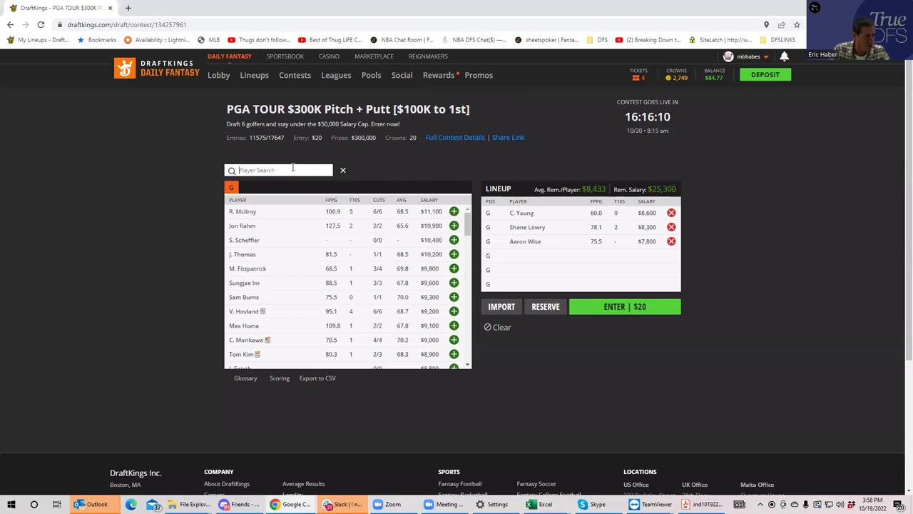
pyautogui.click(293, 169)
pyautogui.write('mitch')
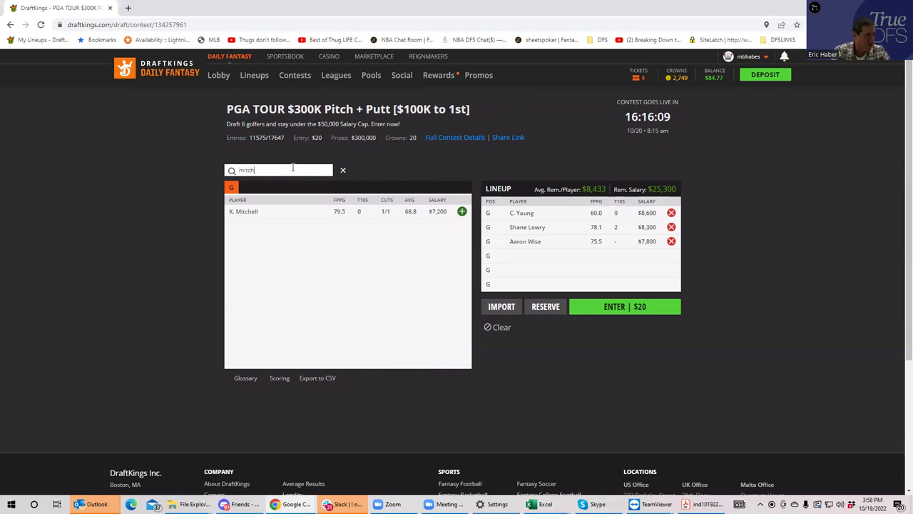
pyautogui.click(462, 211)
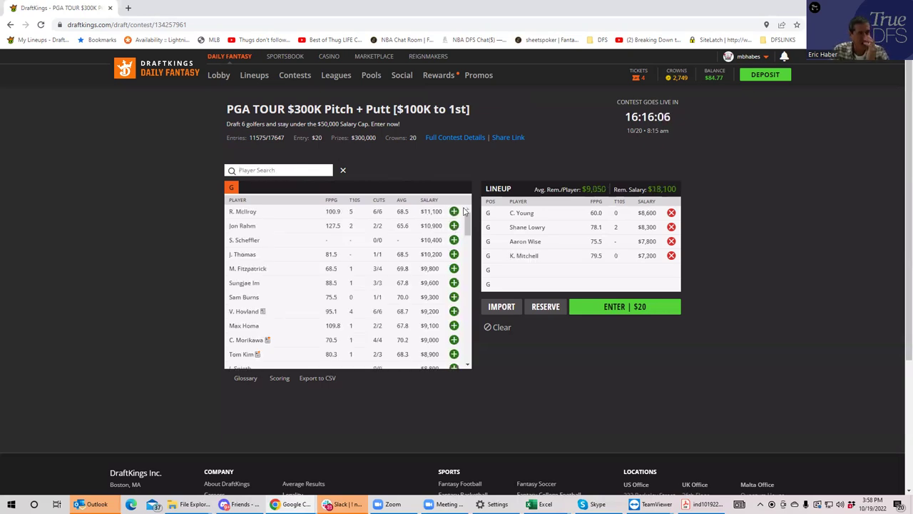